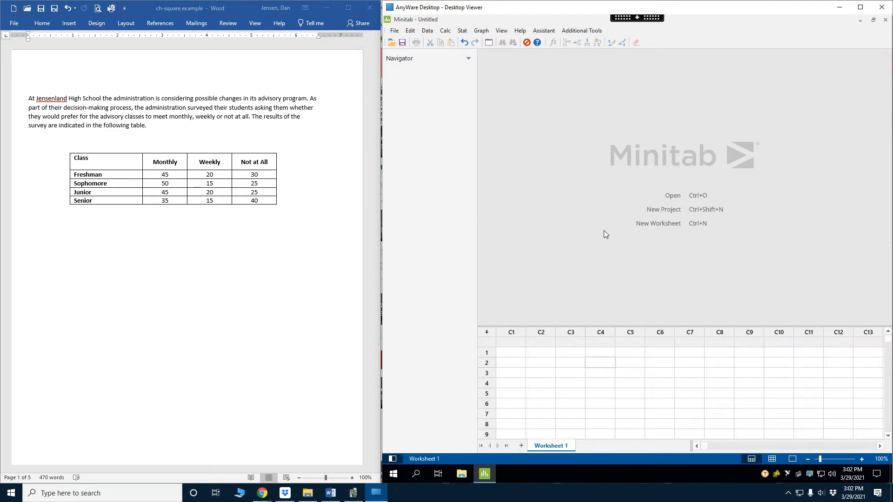
pyautogui.click(461, 31)
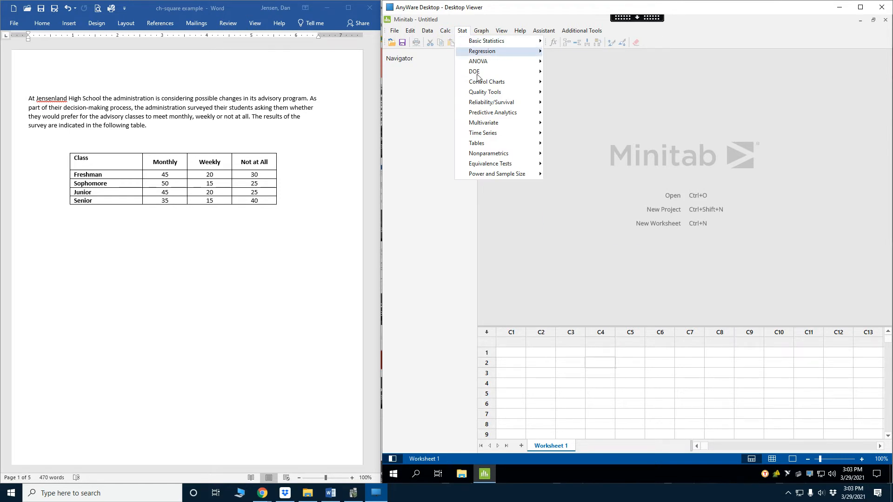
pyautogui.moveTo(483, 144)
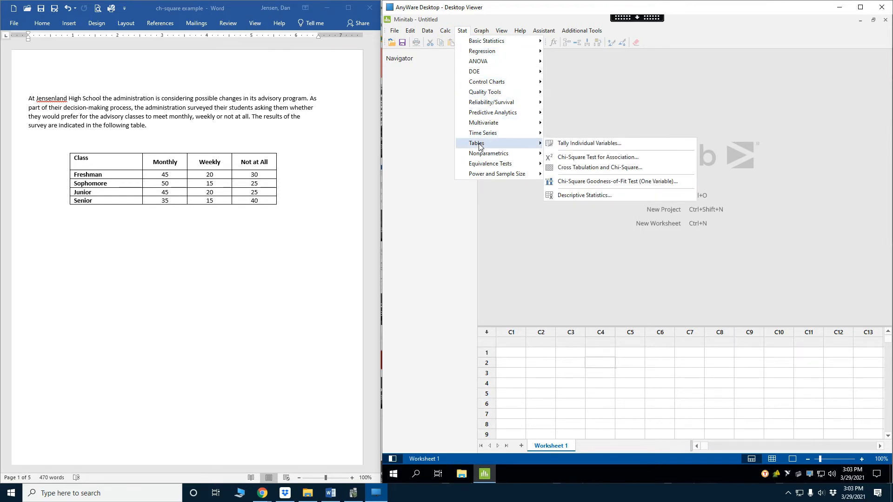
pyautogui.click(598, 158)
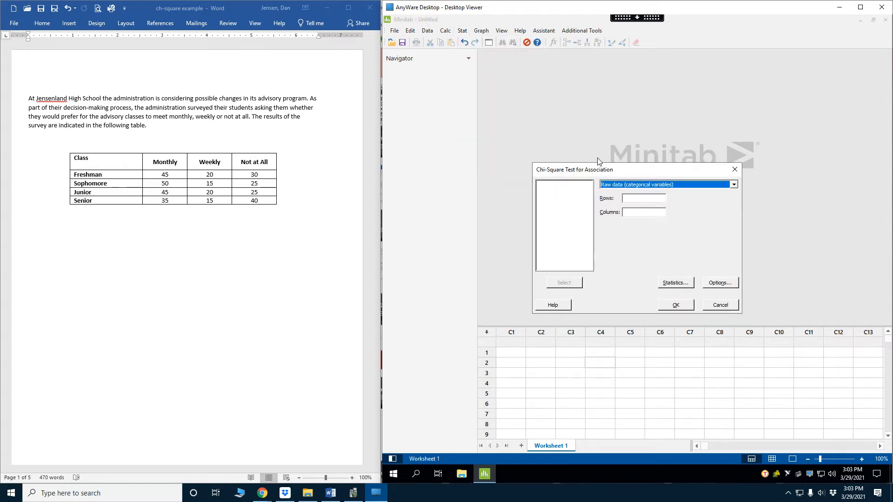
pyautogui.click(613, 186)
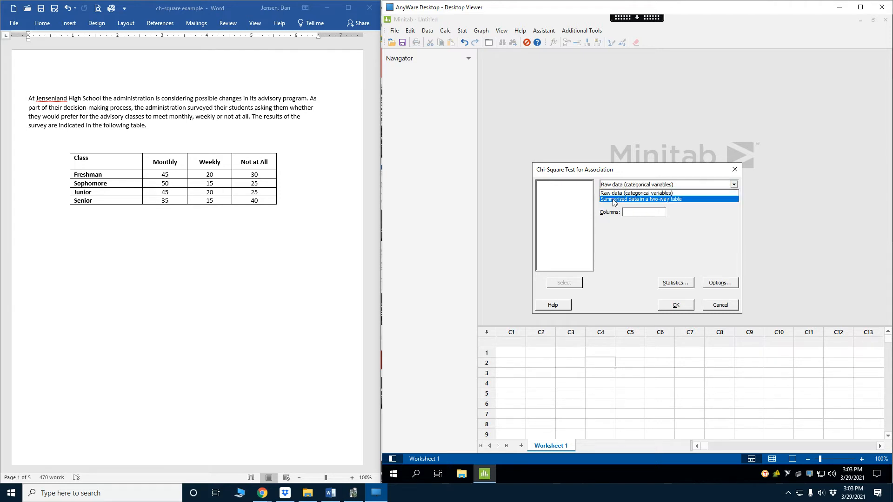
pyautogui.click(614, 199)
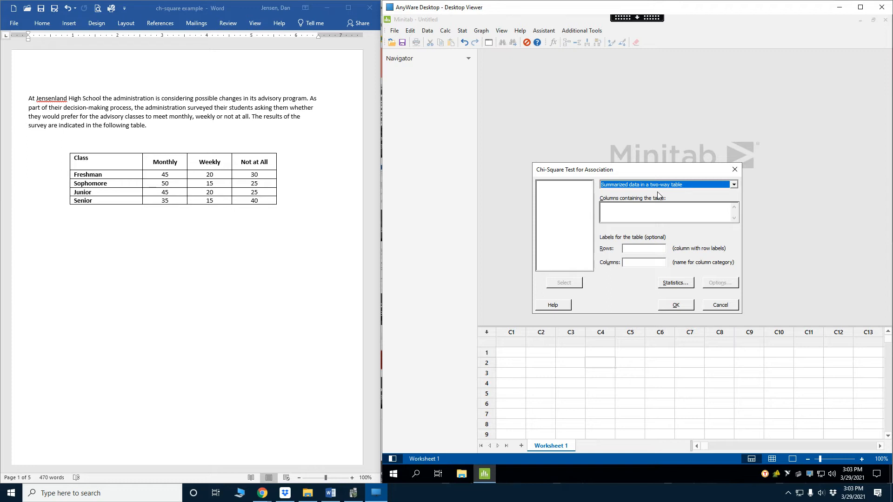
pyautogui.click(726, 307)
# Enter the row labels Freshman, Sophomore, Junior and Senior in rows 1 to 4 of column C3
pyautogui.click(596, 353)
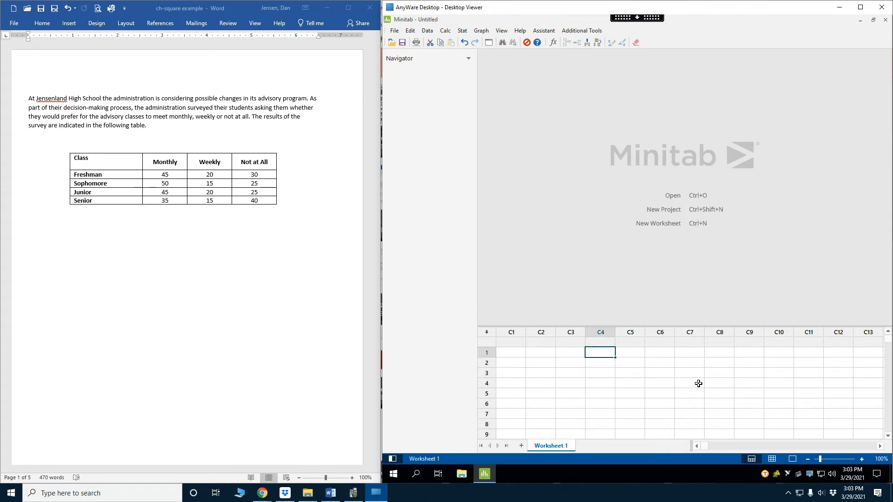
pyautogui.press('Left')
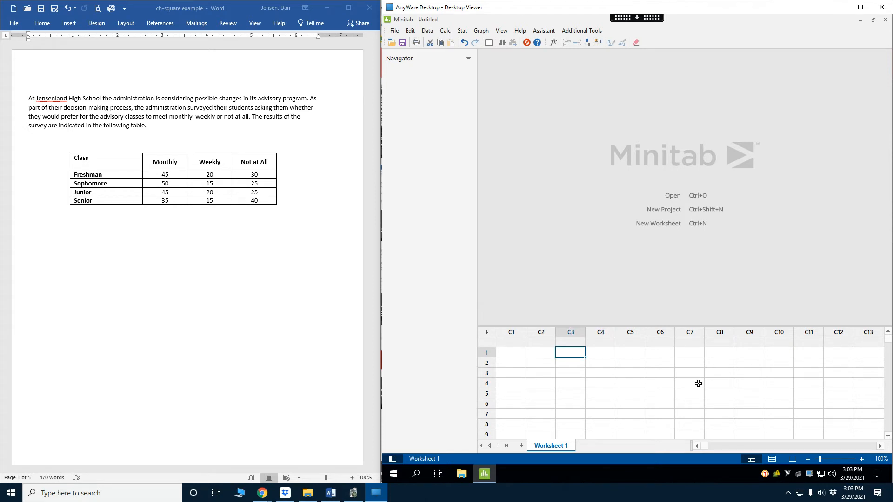
pyautogui.write('Freshman')
pyautogui.press('Return')
pyautogui.write('Sophomore')
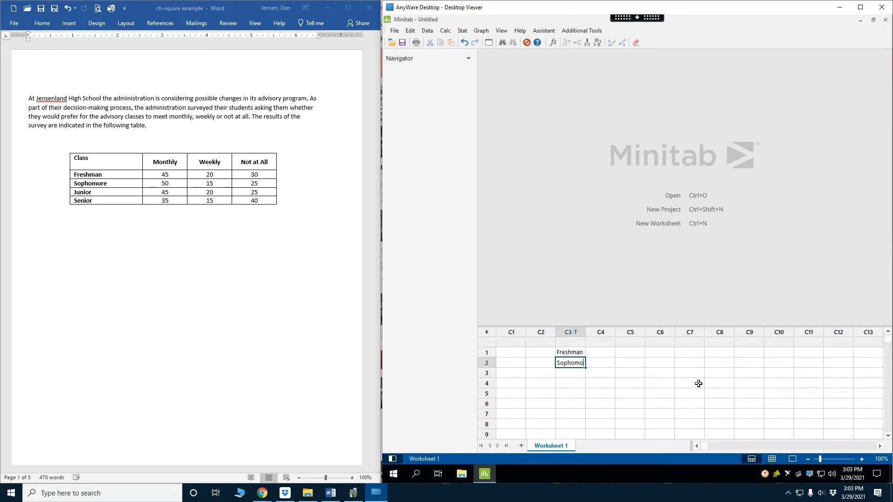
pyautogui.press('Return')
pyautogui.write('Junior')
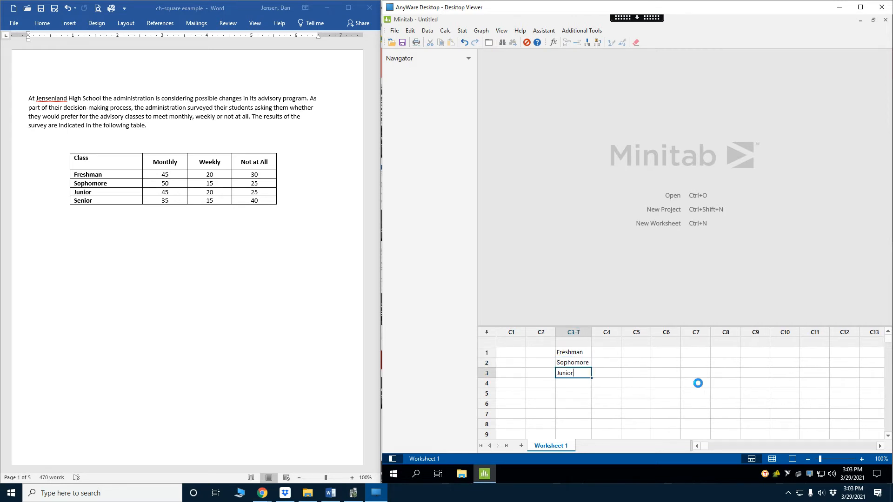
pyautogui.press('Return')
pyautogui.write('Senior')
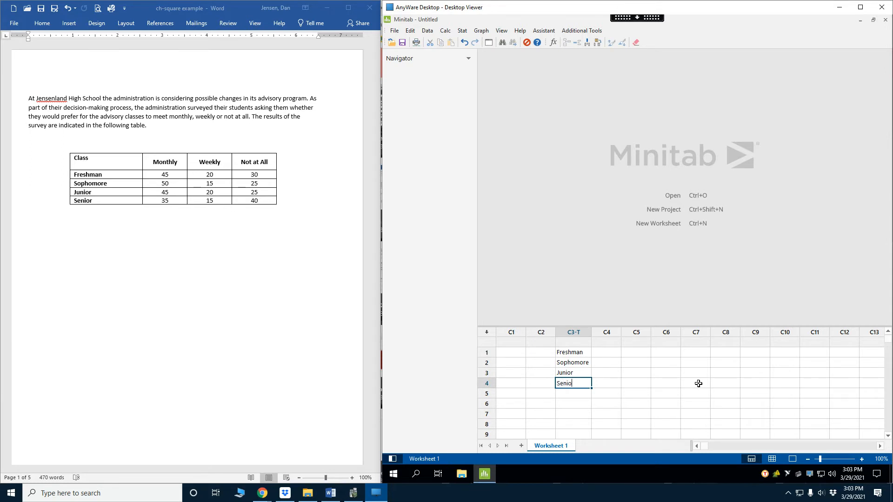
pyautogui.press('Tab')
# Name columns C4, C5 and C6 Monthly, Weekly and Not at all
pyautogui.press('Up')
pyautogui.press('Up')
pyautogui.press('Up')
pyautogui.press('Up')
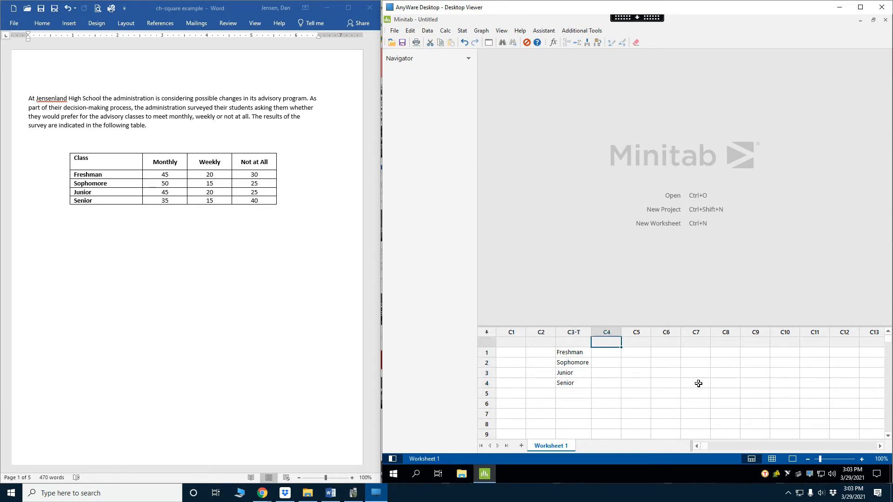
pyautogui.write('Monthly')
pyautogui.press('Tab')
pyautogui.write('Weekly')
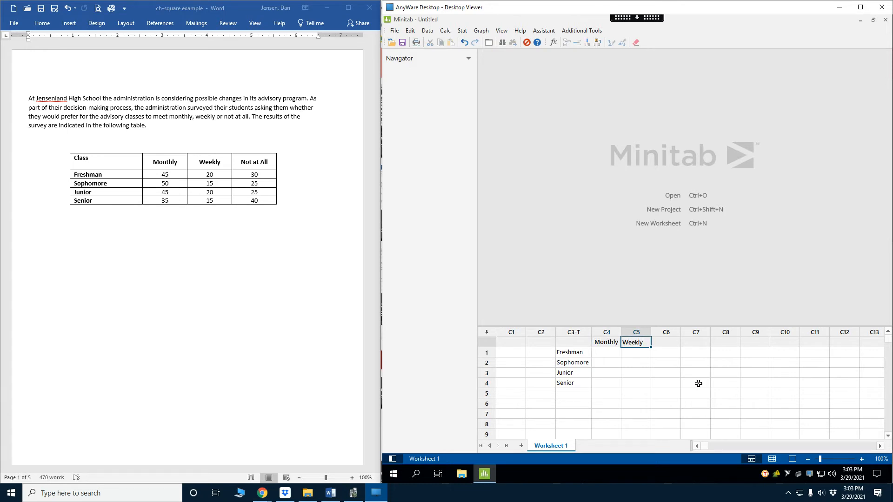
pyautogui.press('Tab')
pyautogui.write('Not at all')
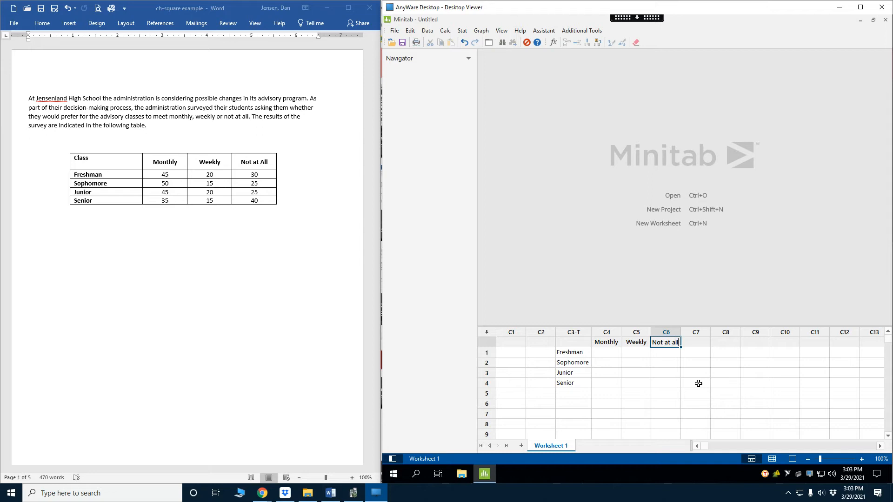
pyautogui.press('Return')
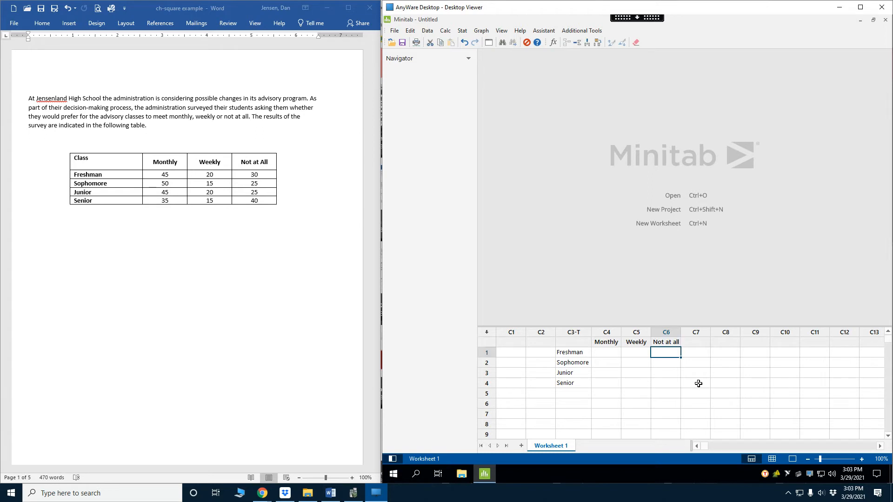
# Fill the Monthly column with the counts 45, 50, 45 and 35 in rows 1 to 4
pyautogui.write('45')
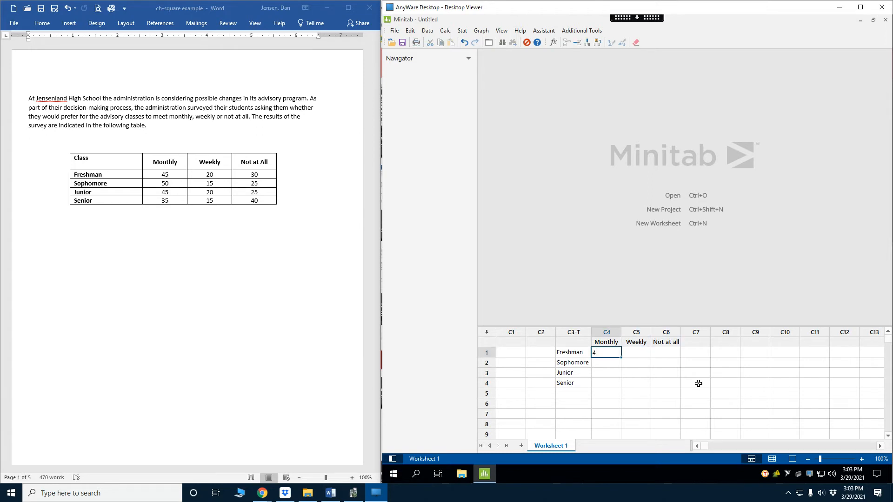
pyautogui.press('Return')
pyautogui.write('50')
pyautogui.press('Return')
pyautogui.write('45')
pyautogui.press('Return')
pyautogui.write('35')
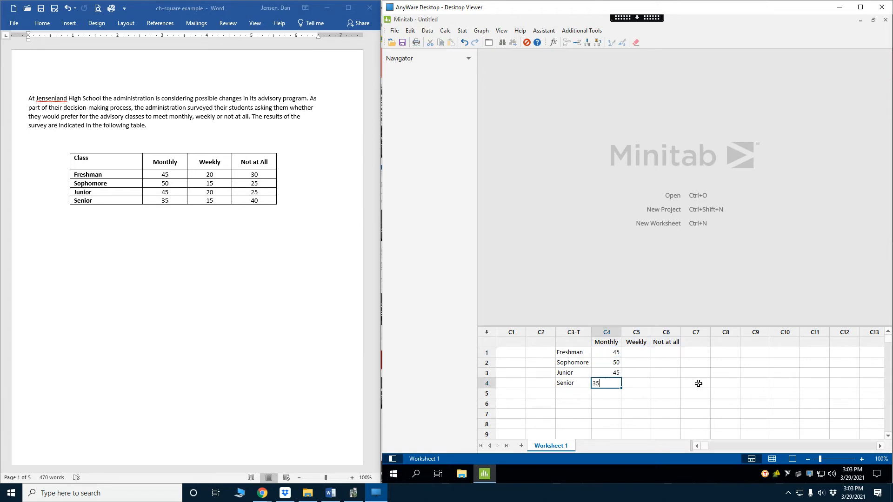
pyautogui.hotkey('ctrl', 'Return')
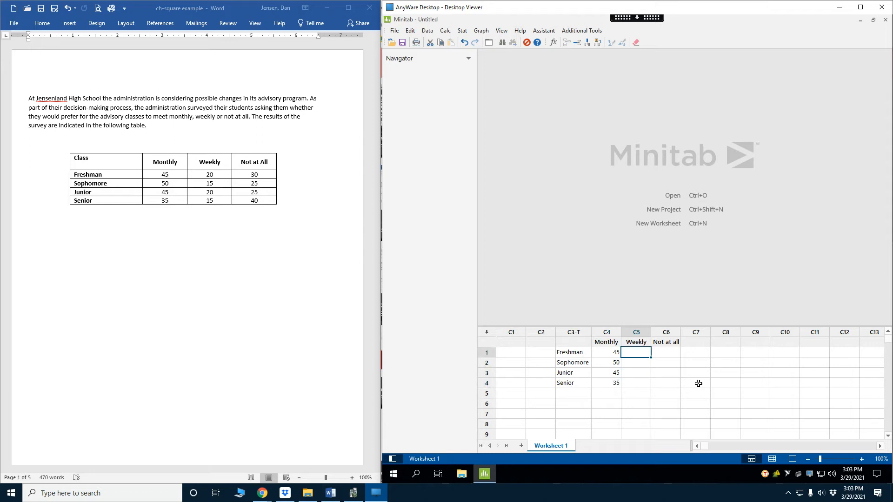
# Fill the Weekly column with the counts 20, 15, 20 and 15 in rows 1 to 4
pyautogui.write('20')
pyautogui.press('Return')
pyautogui.write('15')
pyautogui.press('Return')
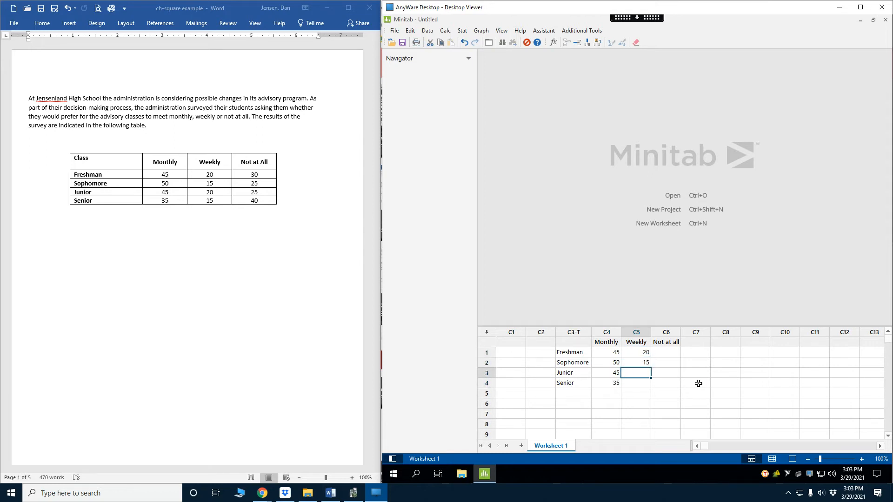
pyautogui.write('20')
pyautogui.press('Return')
pyautogui.write('15')
pyautogui.press('Tab')
# Fill the Not at all column with the counts 30, 25, 25 and 40 in rows 1 to 4
pyautogui.press('Up')
pyautogui.press('Up')
pyautogui.press('Up')
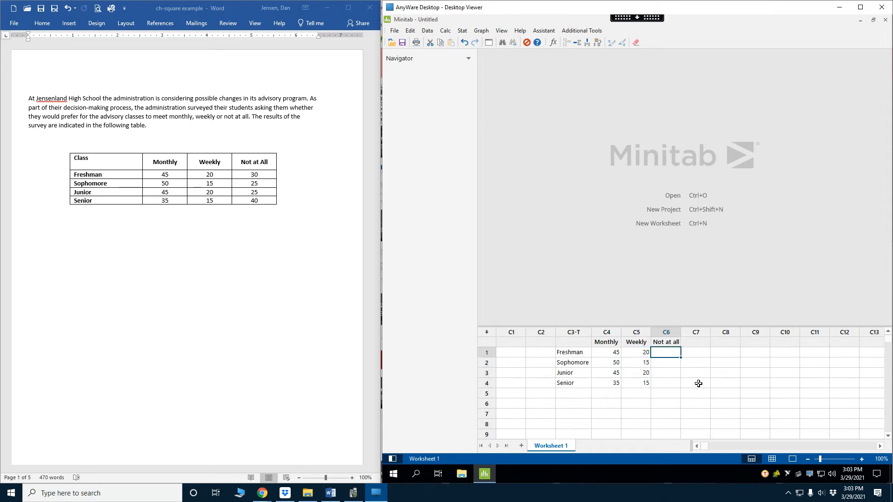
pyautogui.write('30')
pyautogui.press('Return')
pyautogui.write('25')
pyautogui.press('Return')
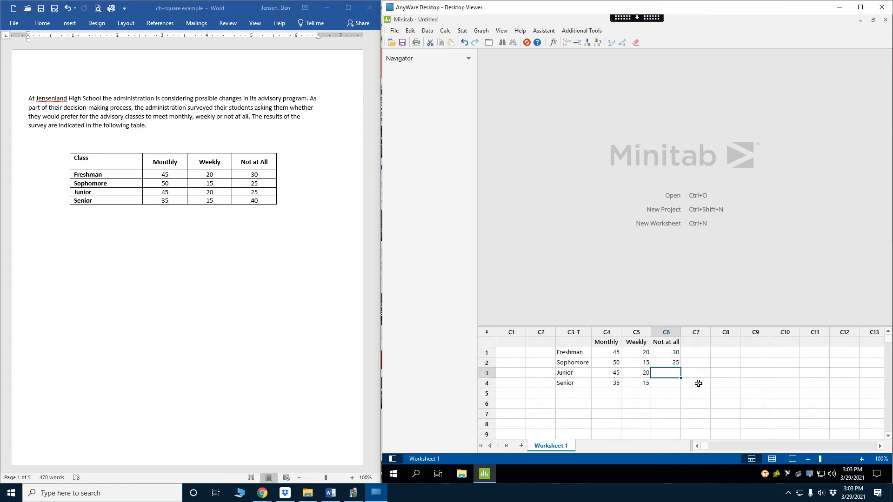
pyautogui.write('25')
pyautogui.press('Return')
pyautogui.write('40')
pyautogui.press('Return')
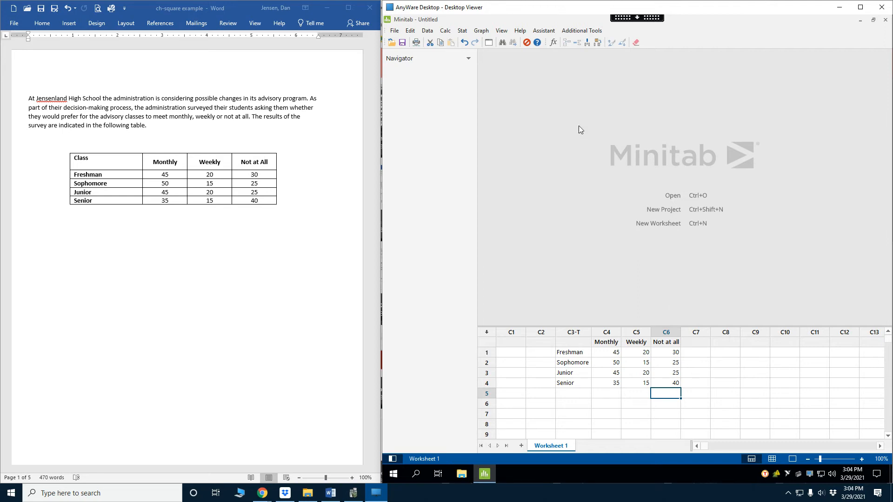
# Set up a Chi-Square Test for Association on summarized two-way table data, using the columns Monthly, Weekly and Not at all
pyautogui.click(465, 32)
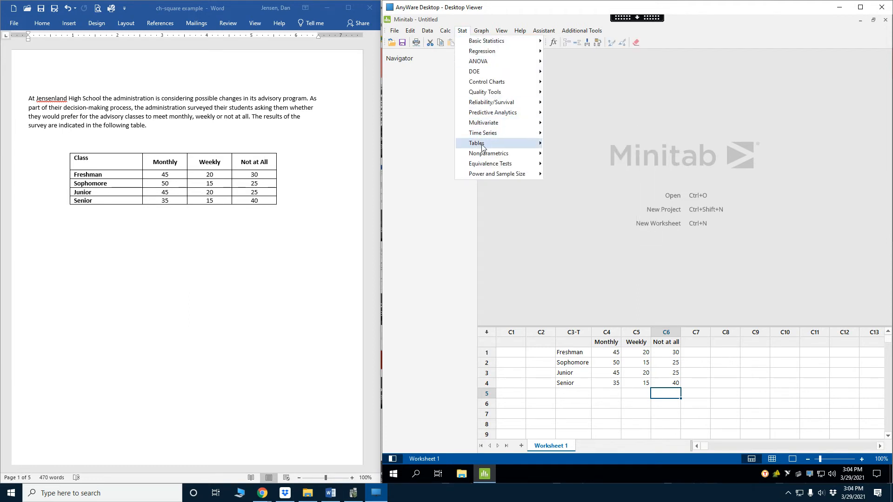
pyautogui.moveTo(523, 144)
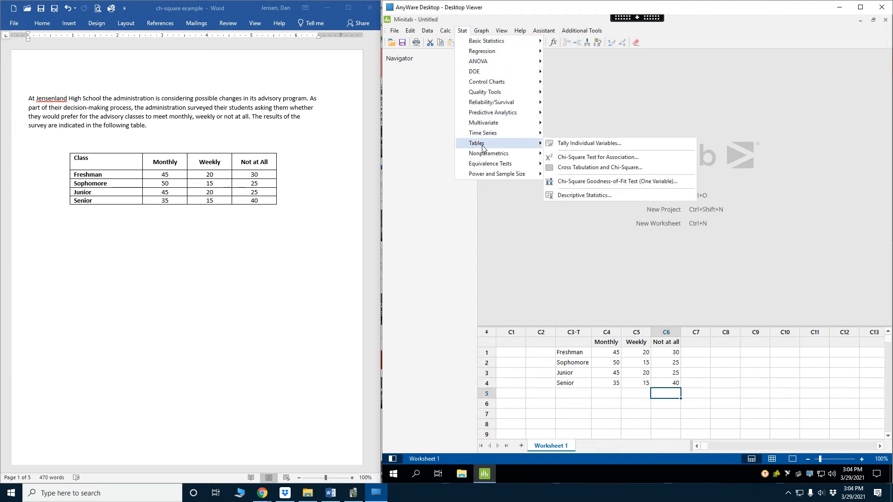
pyautogui.click(570, 157)
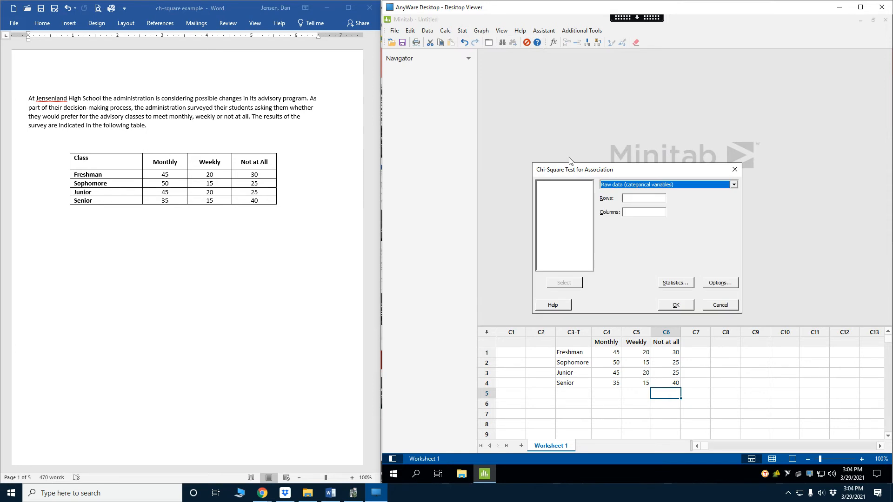
pyautogui.click(604, 187)
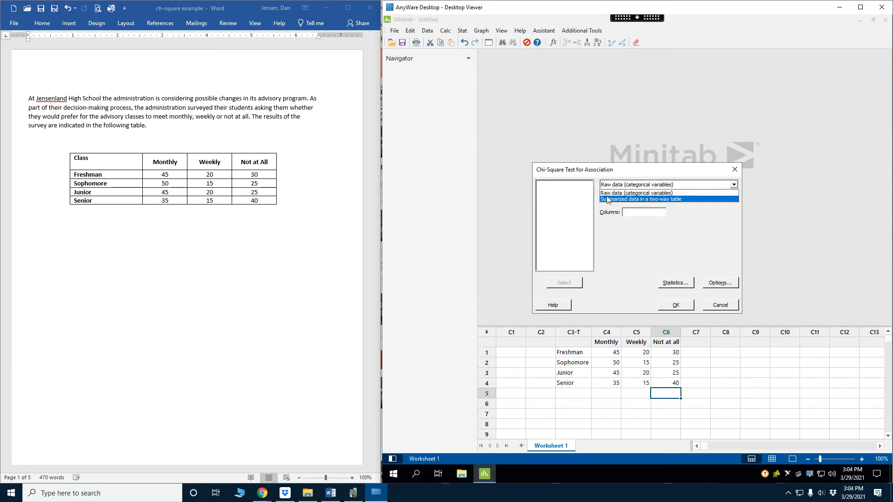
pyautogui.click(607, 197)
pyautogui.click(613, 208)
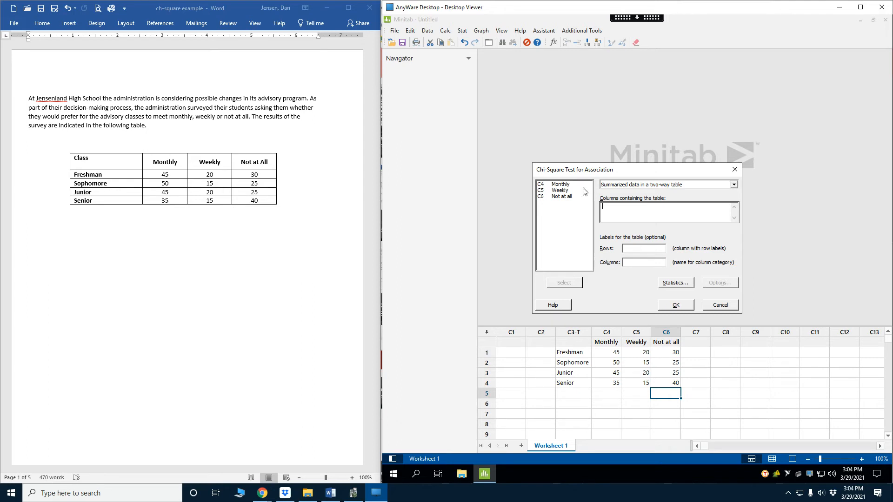
pyautogui.doubleClick(563, 184)
pyautogui.doubleClick(560, 190)
pyautogui.doubleClick(561, 196)
# Use C3 for the row labels, keep the default statistics and run the chi-square test
pyautogui.click(635, 247)
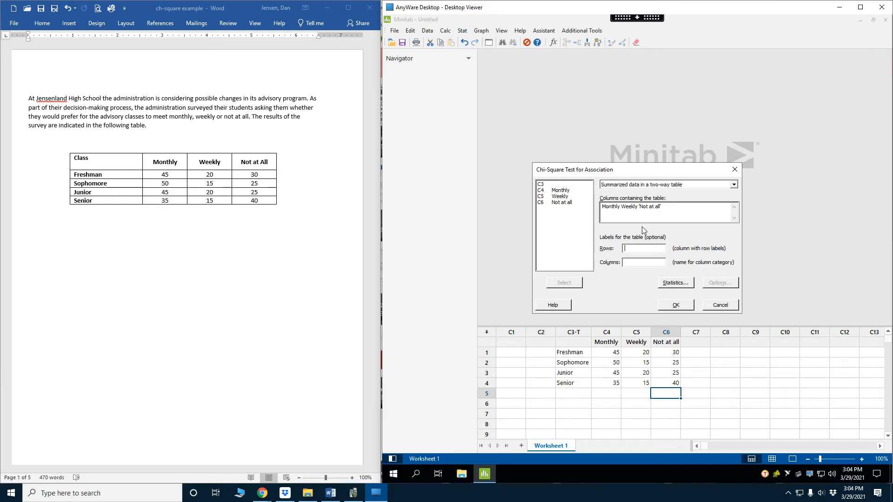
pyautogui.doubleClick(552, 185)
pyautogui.click(674, 283)
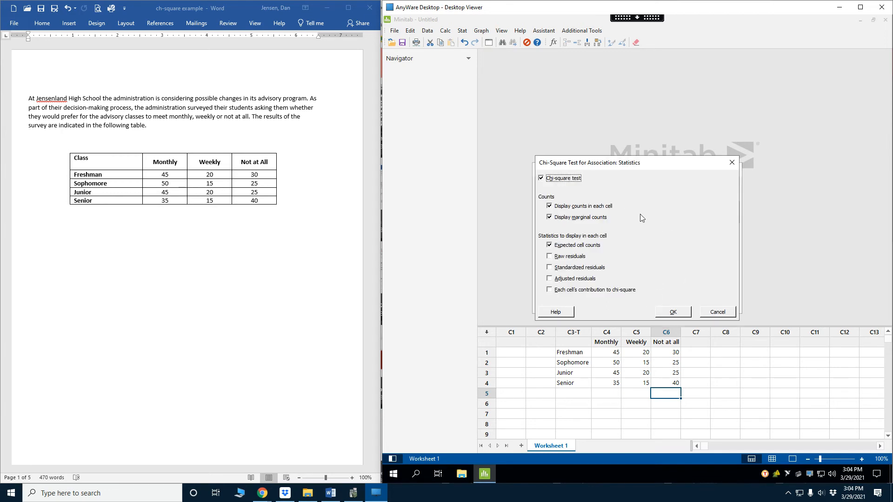
pyautogui.click(717, 313)
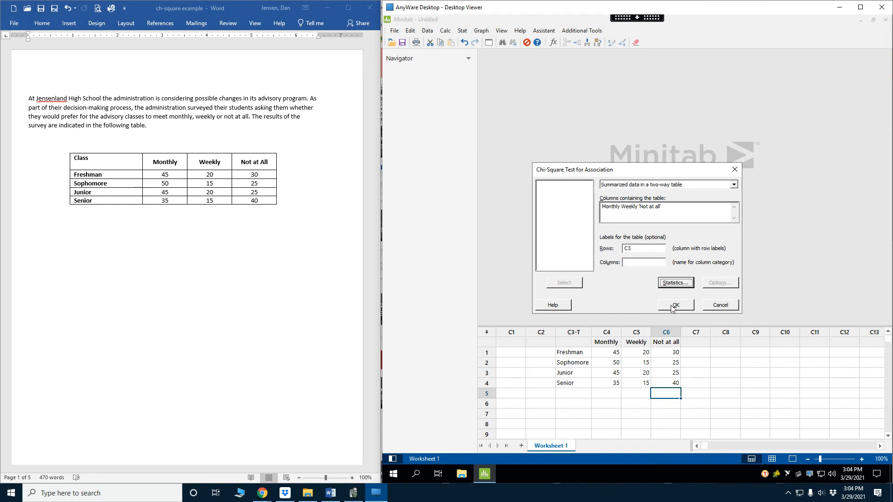
pyautogui.click(674, 304)
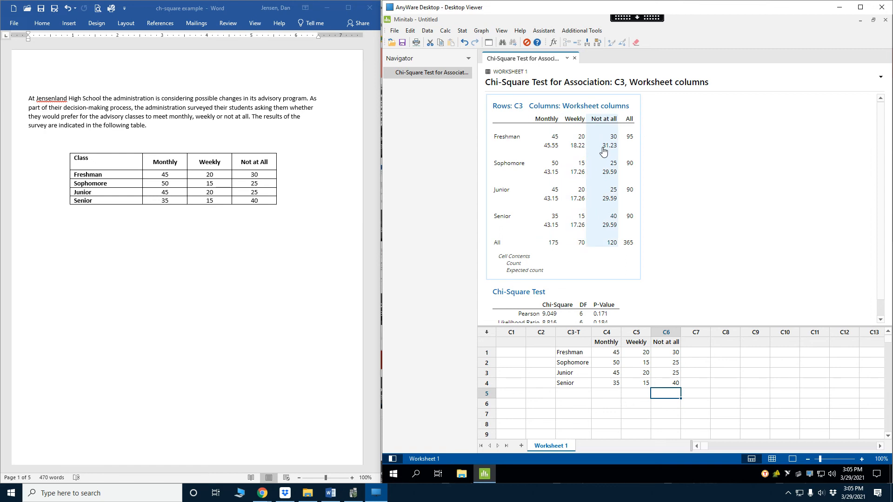
pyautogui.scroll(-1, 694, 163)
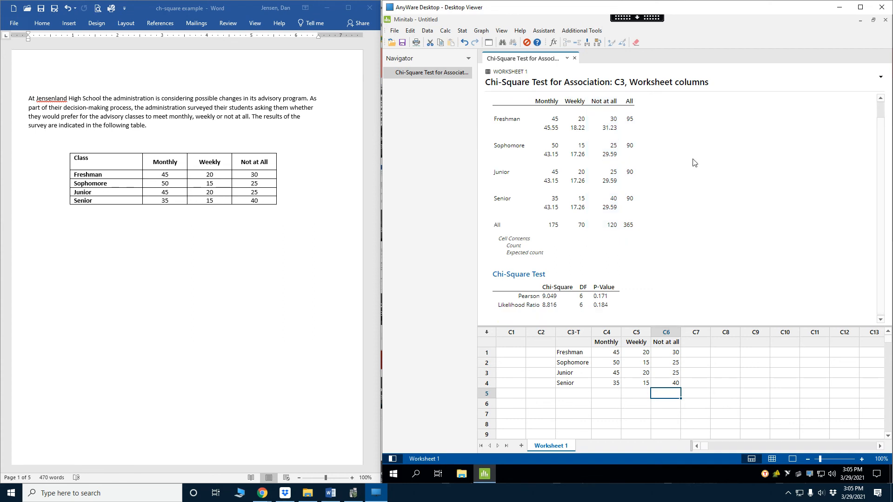